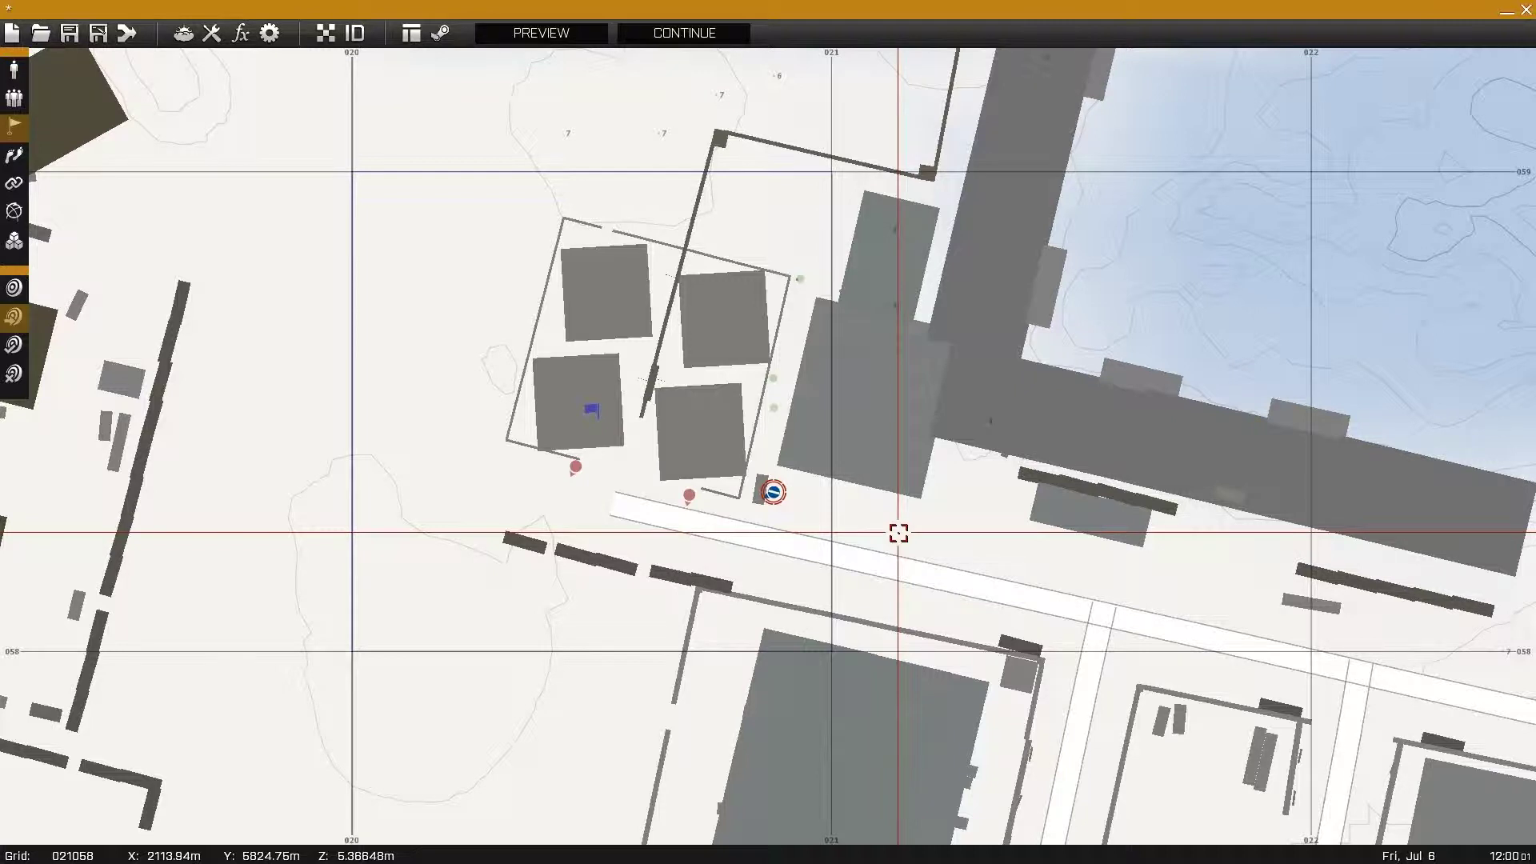
scroll(898, 533, "up", 2)
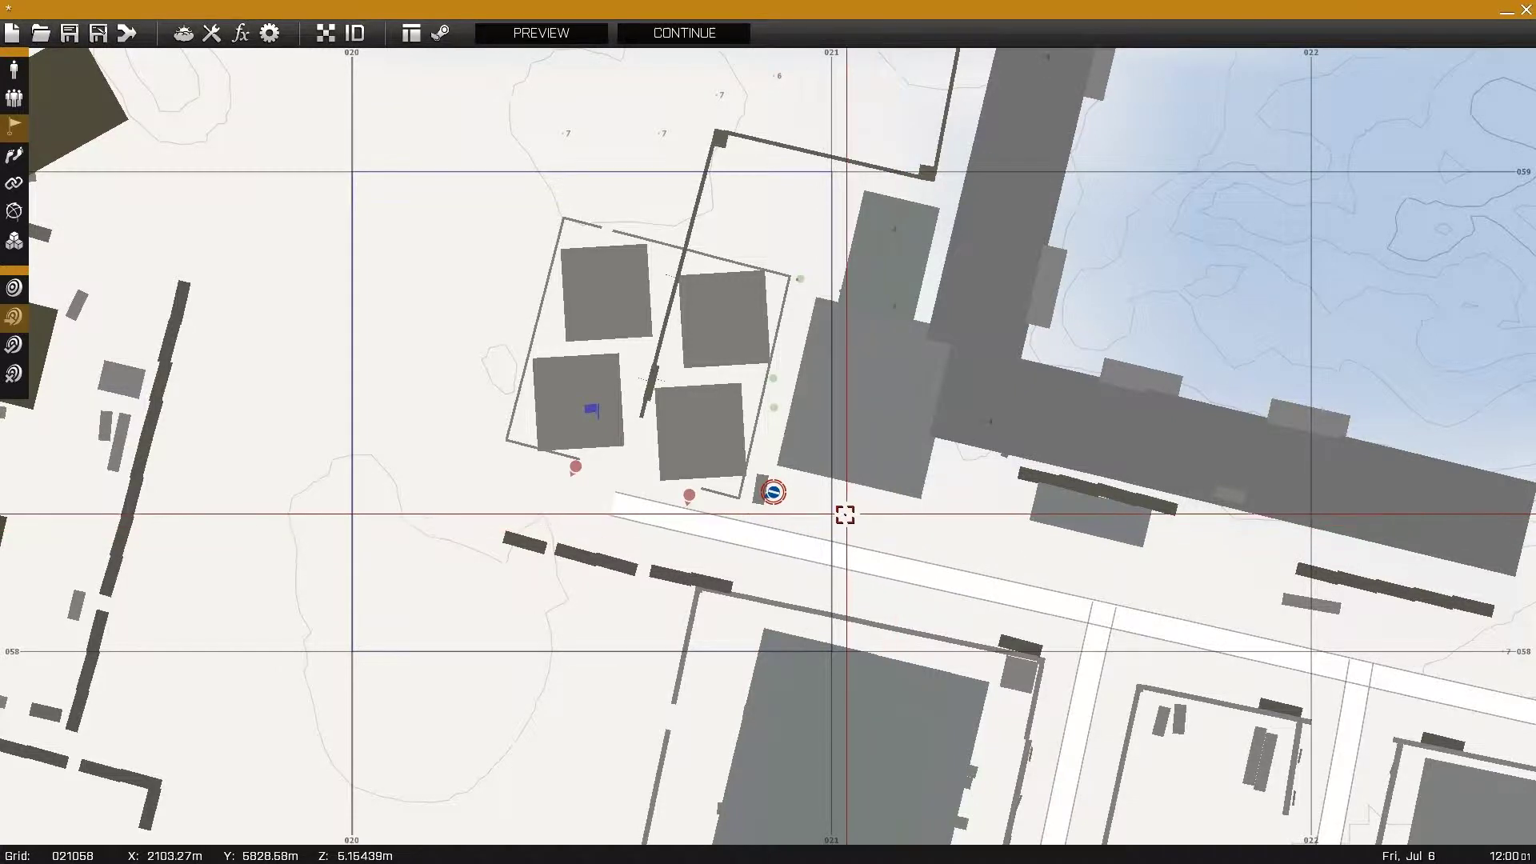
scroll(901, 547, "up", 2)
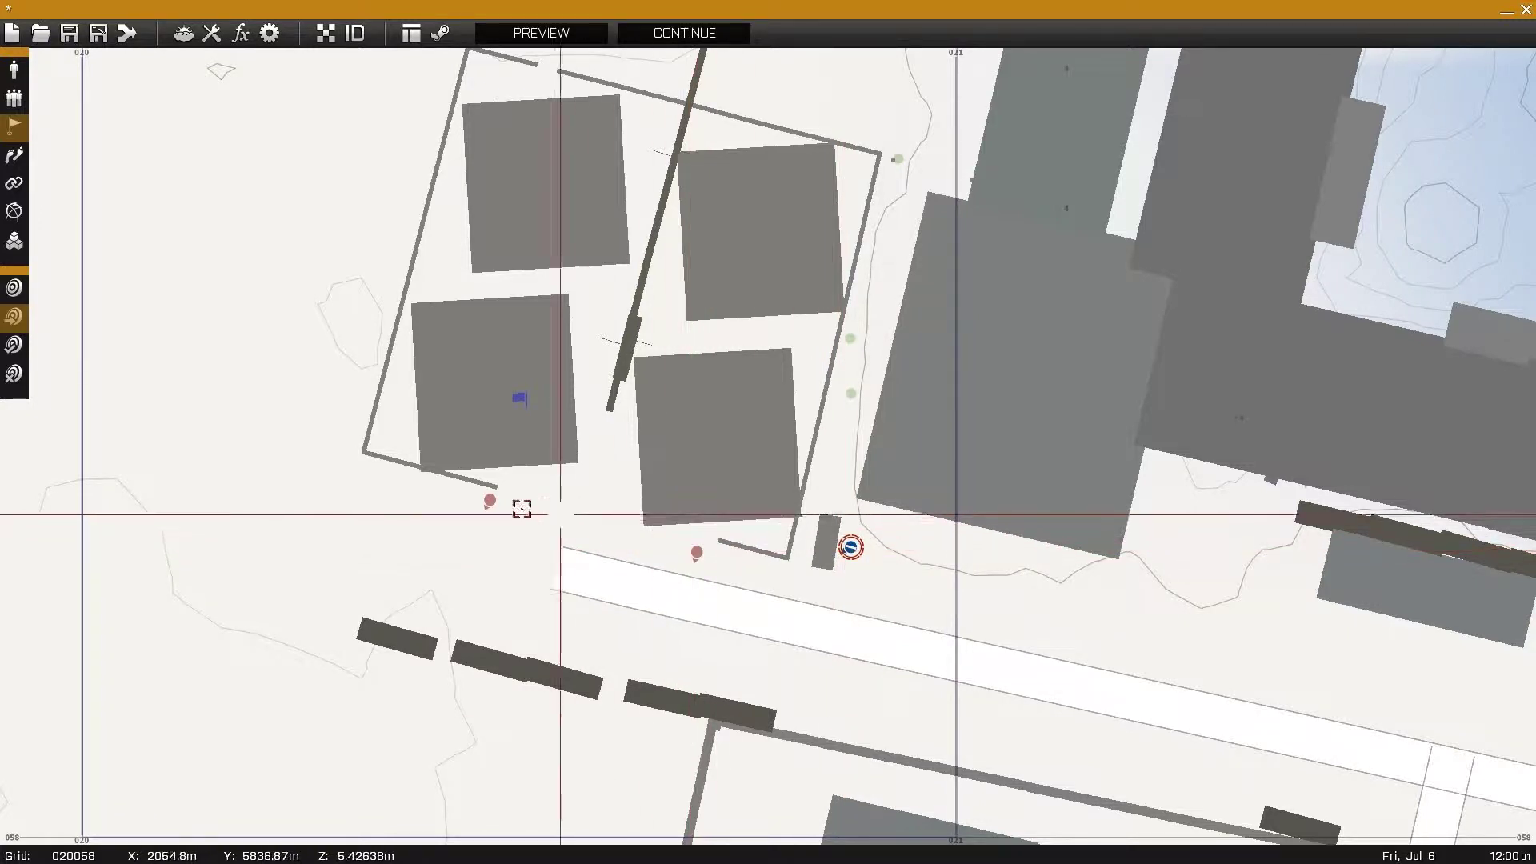
scroll(508, 488, "down", 3)
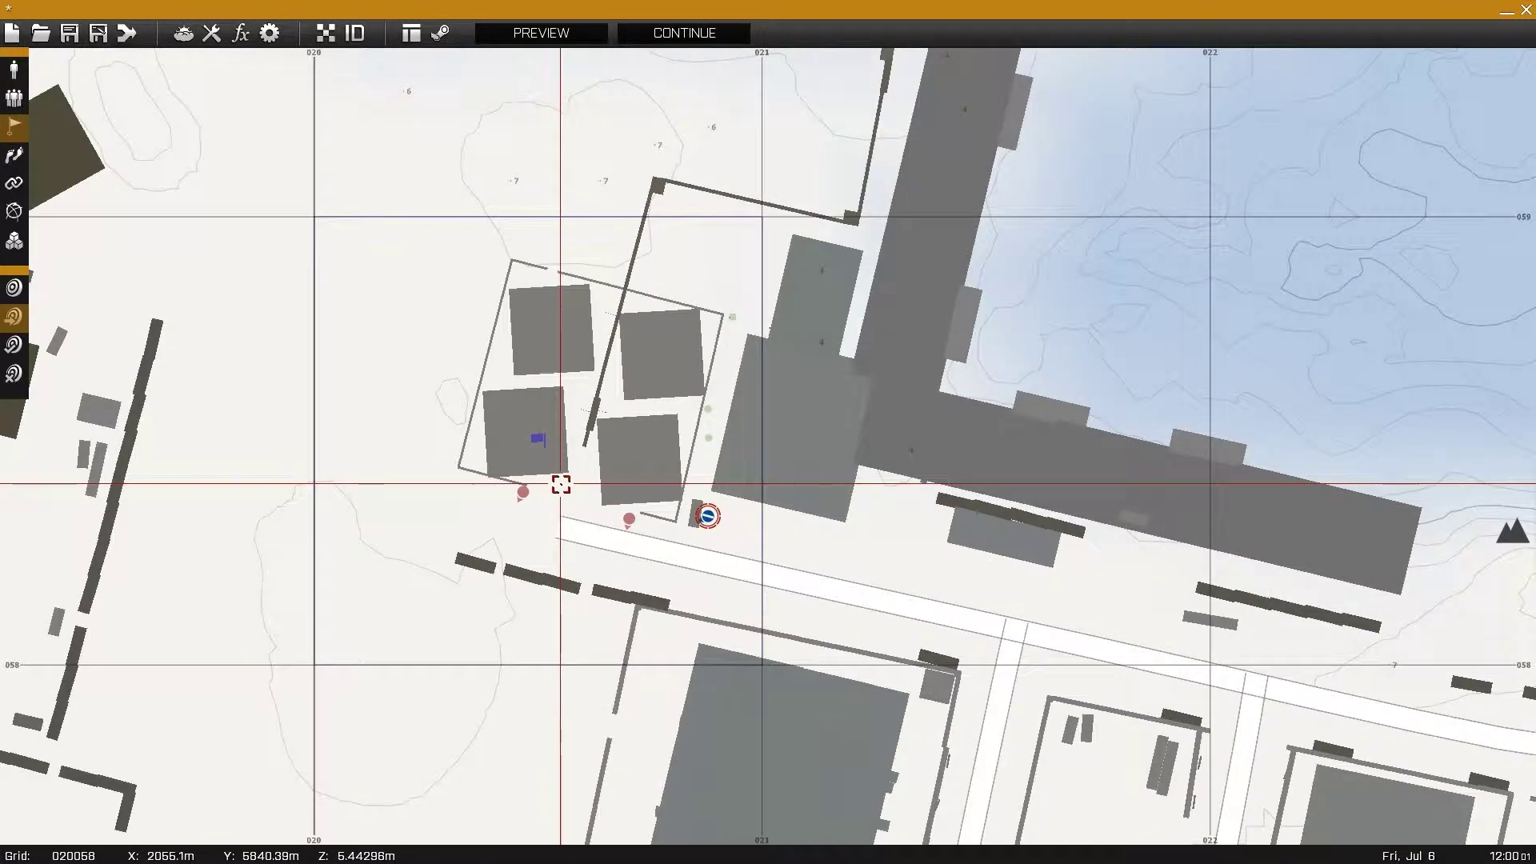
left_click(14, 211)
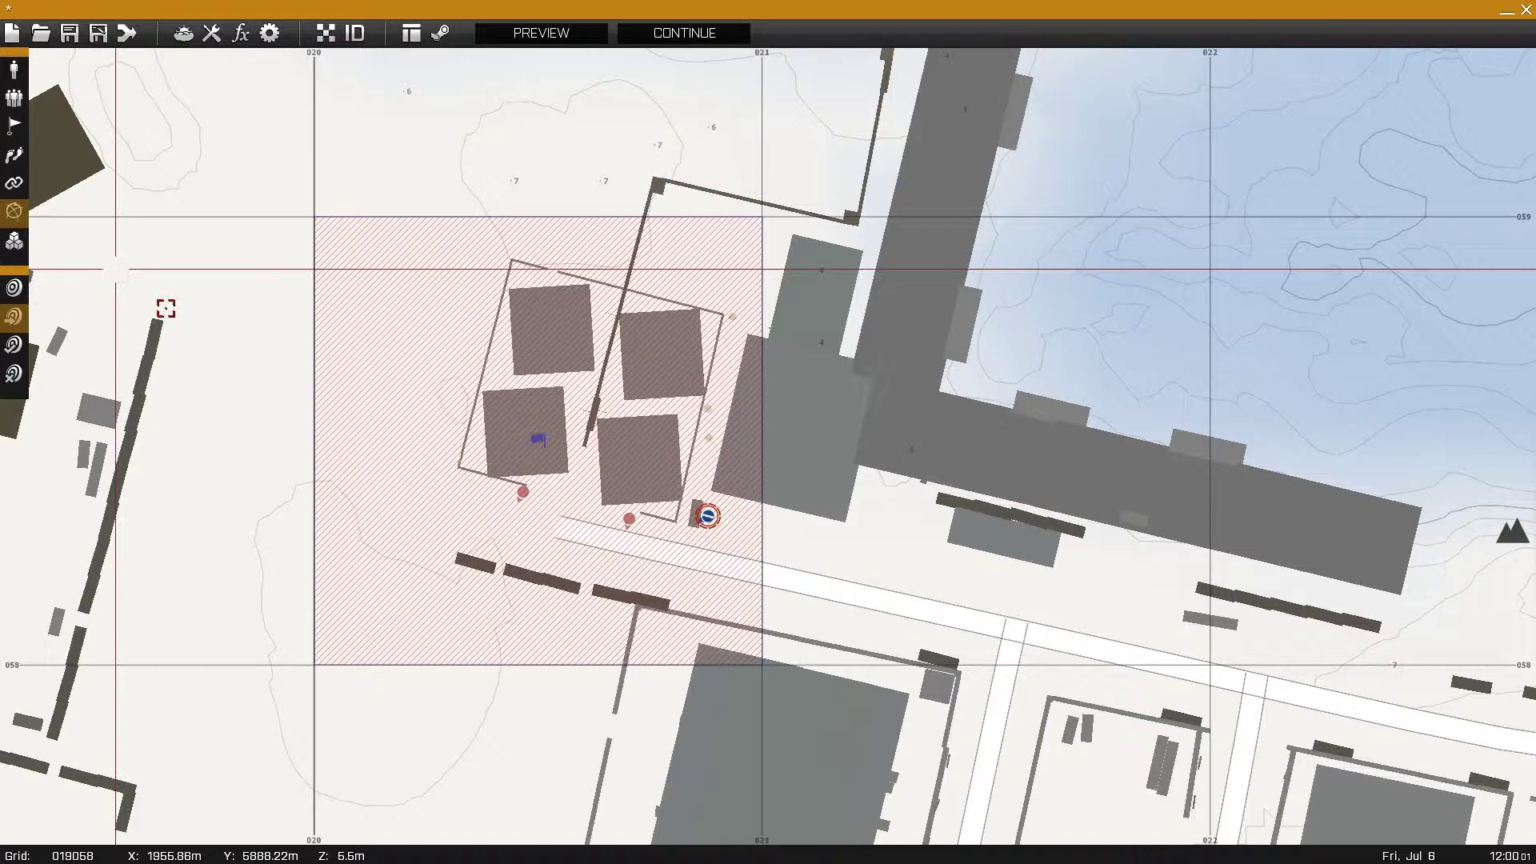
double_click(538, 445)
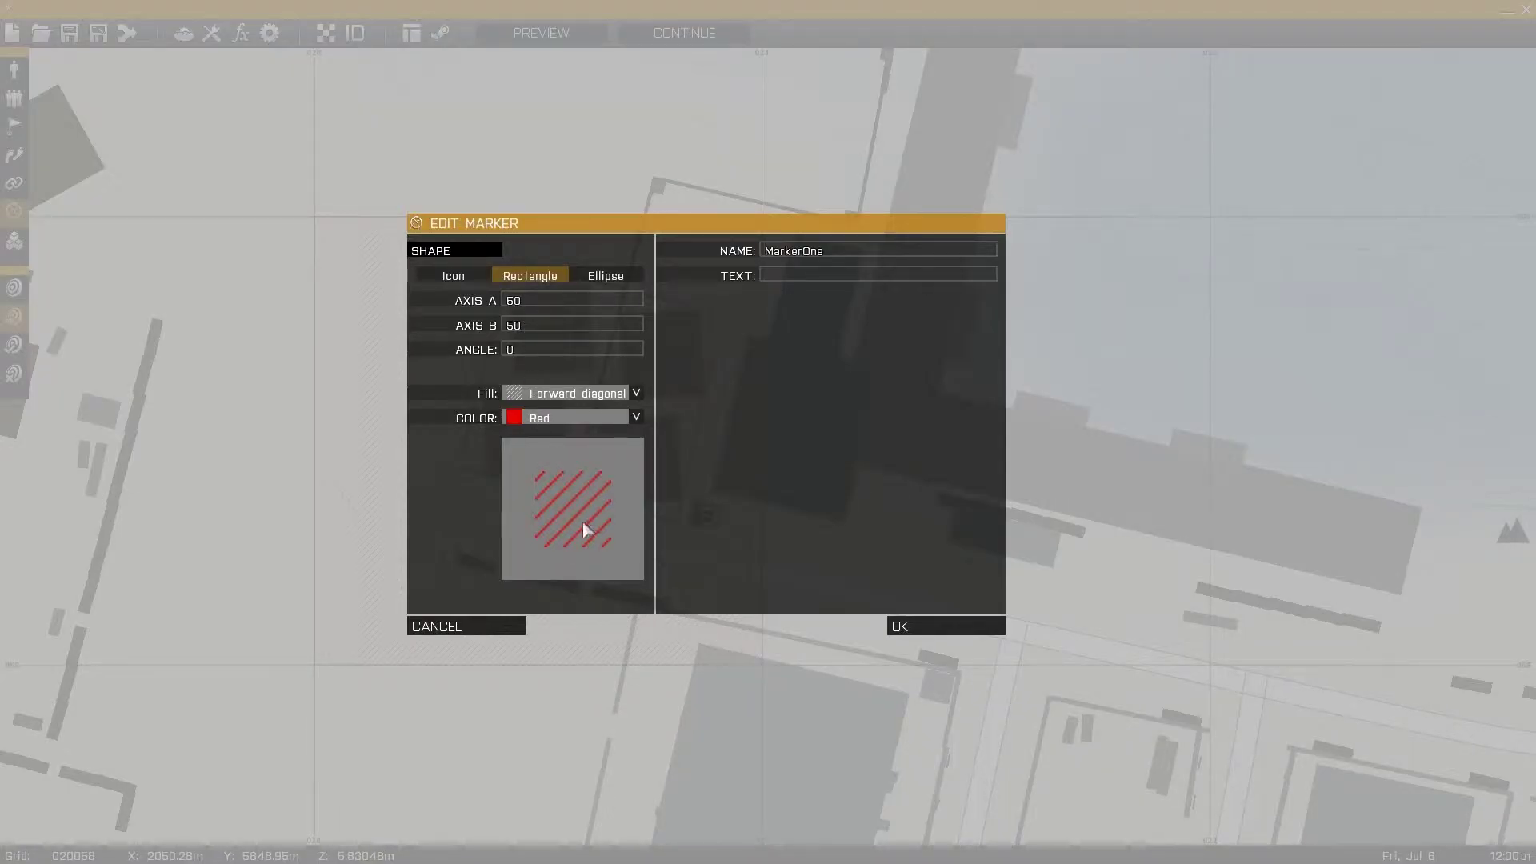
key("Escape")
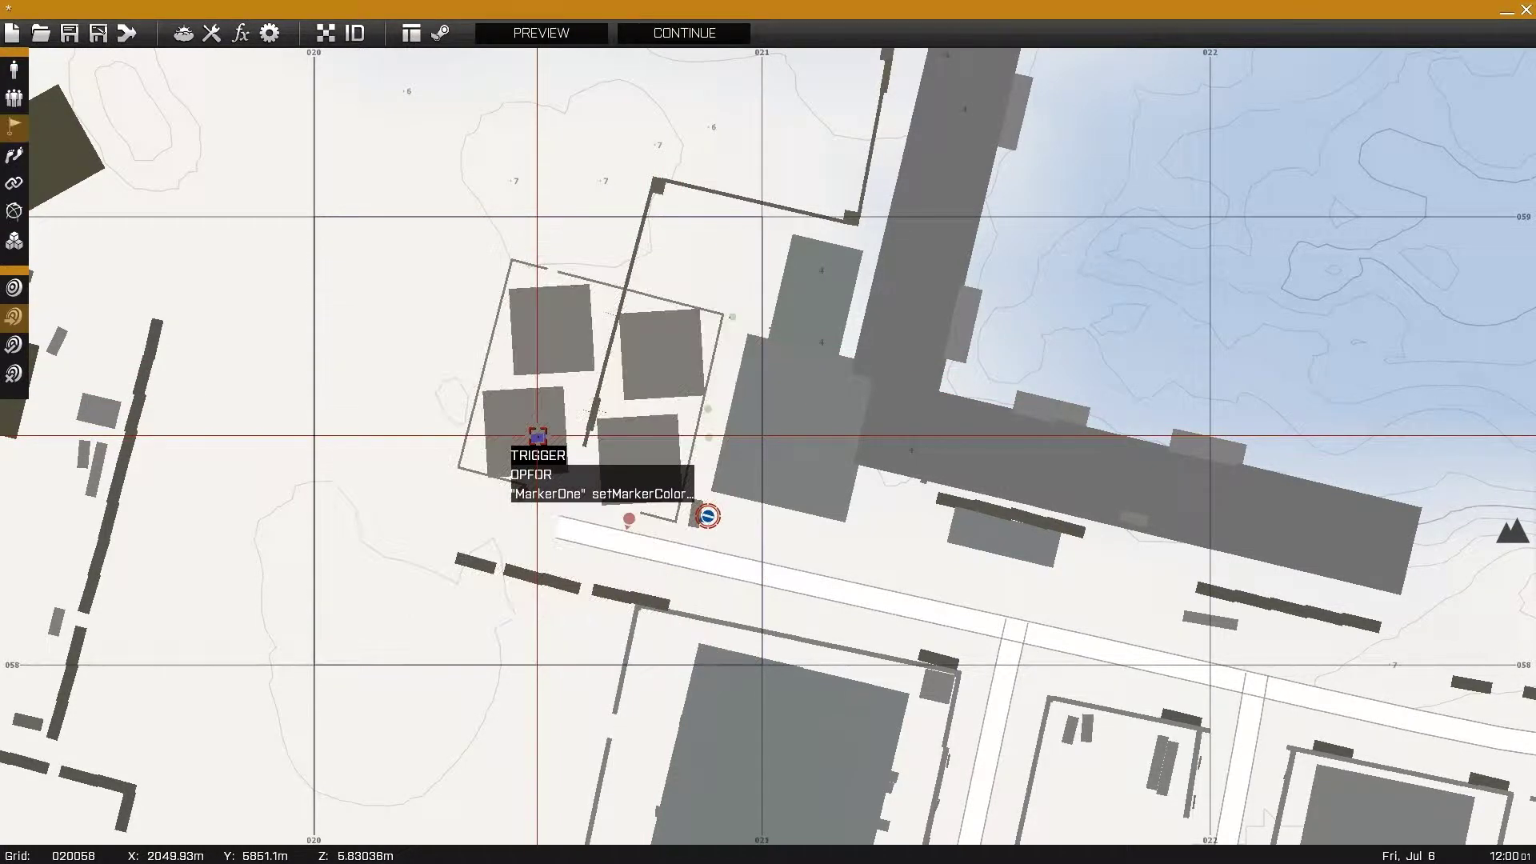
Step: Open the trigger's settings: OPFOR, Not present, Once, On Act. "MarkerOne" setMarkerColor "ColorGreen"
double_click(538, 435)
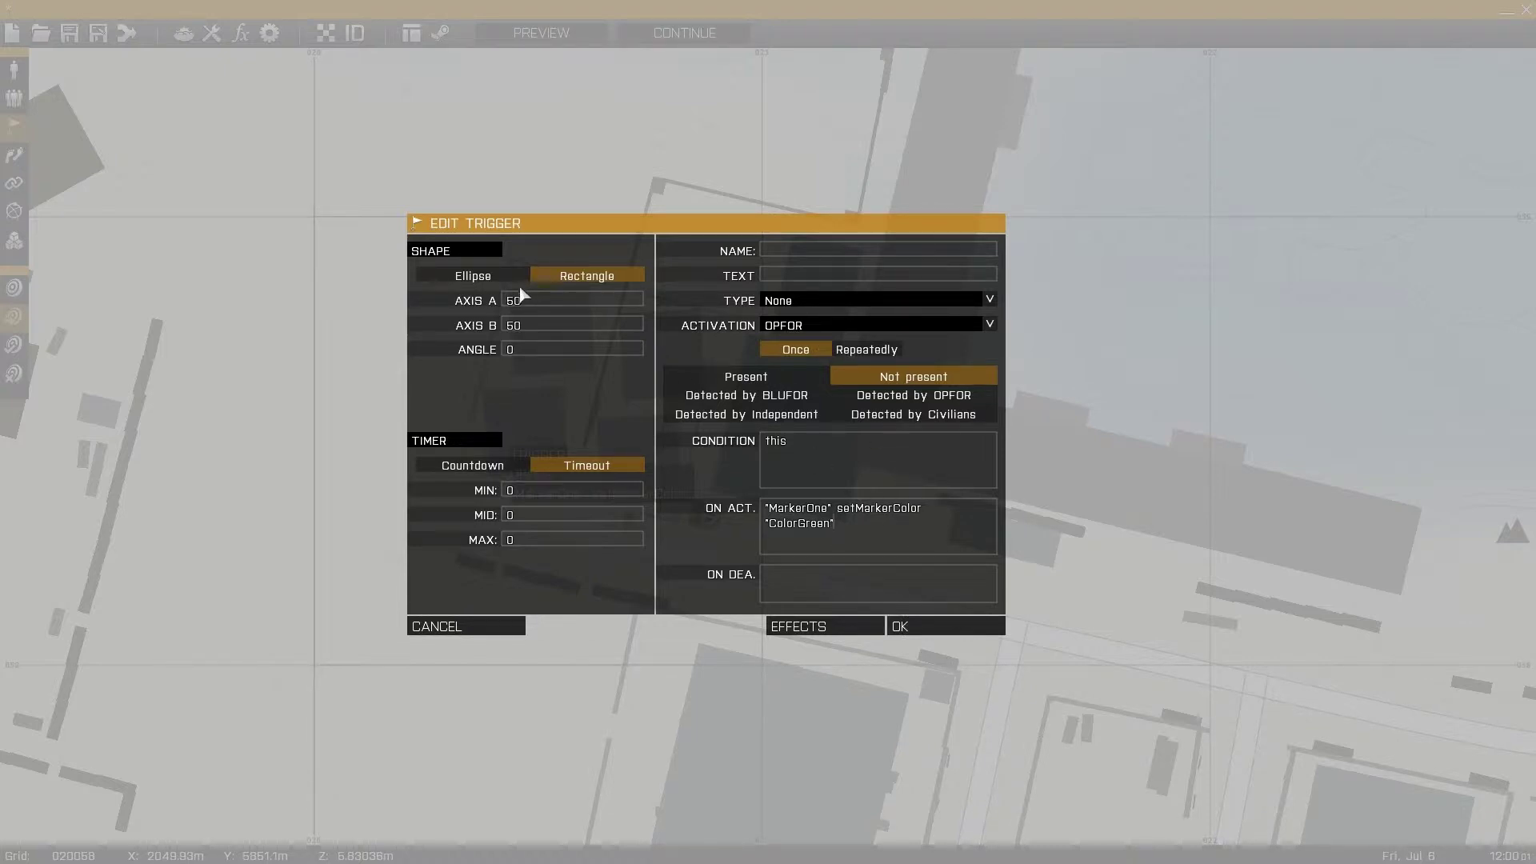
Step: Confirm the trigger settings, nudge the trigger over the compound, and launch the preview
left_click(937, 630)
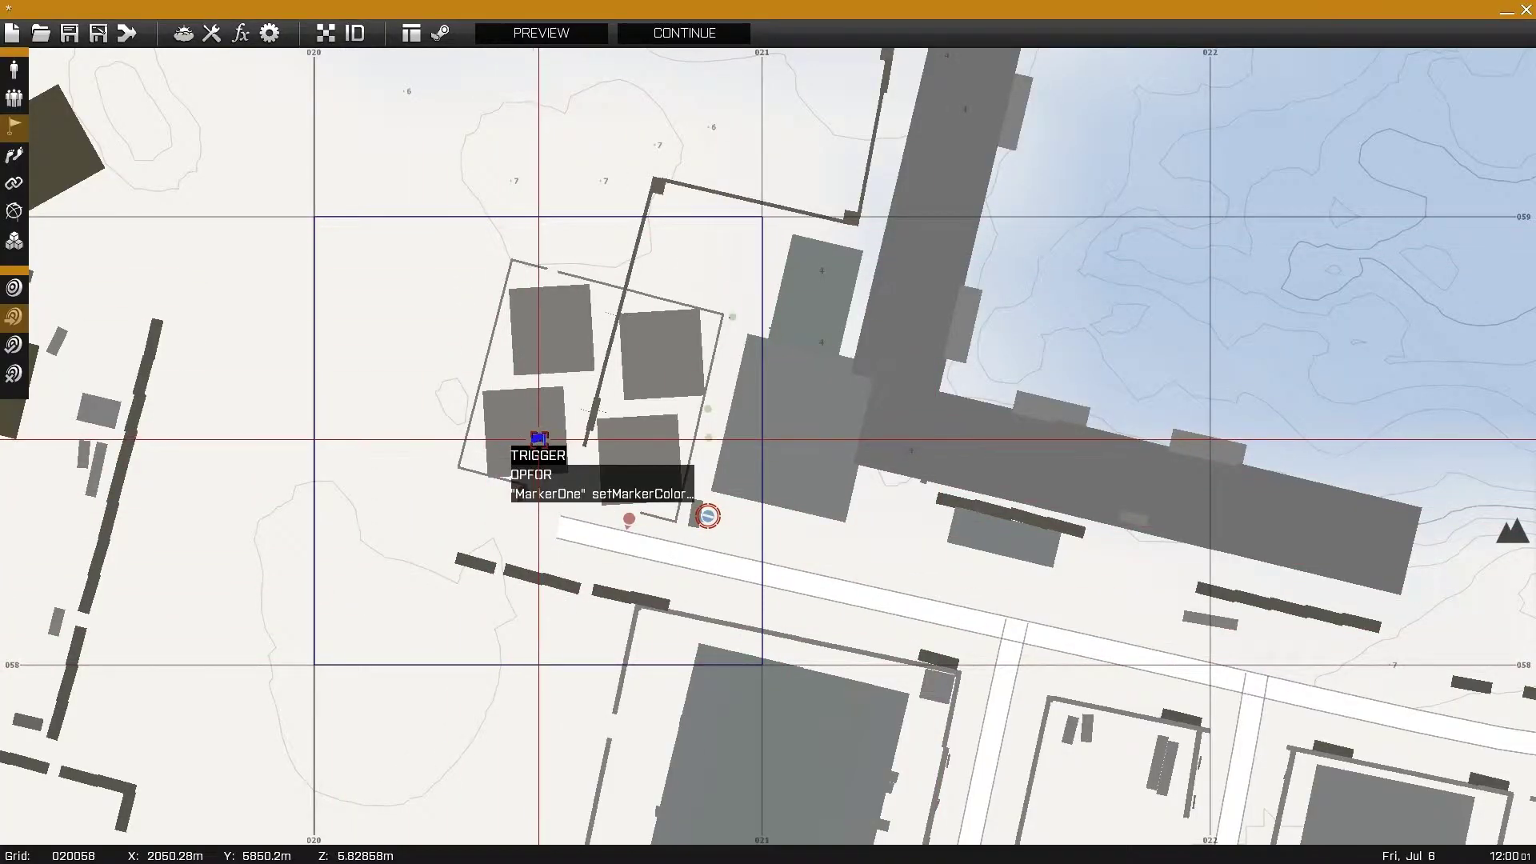
mouse_move(537, 441)
left_mouse_down()
mouse_move(497, 430)
mouse_move(539, 440)
left_mouse_up()
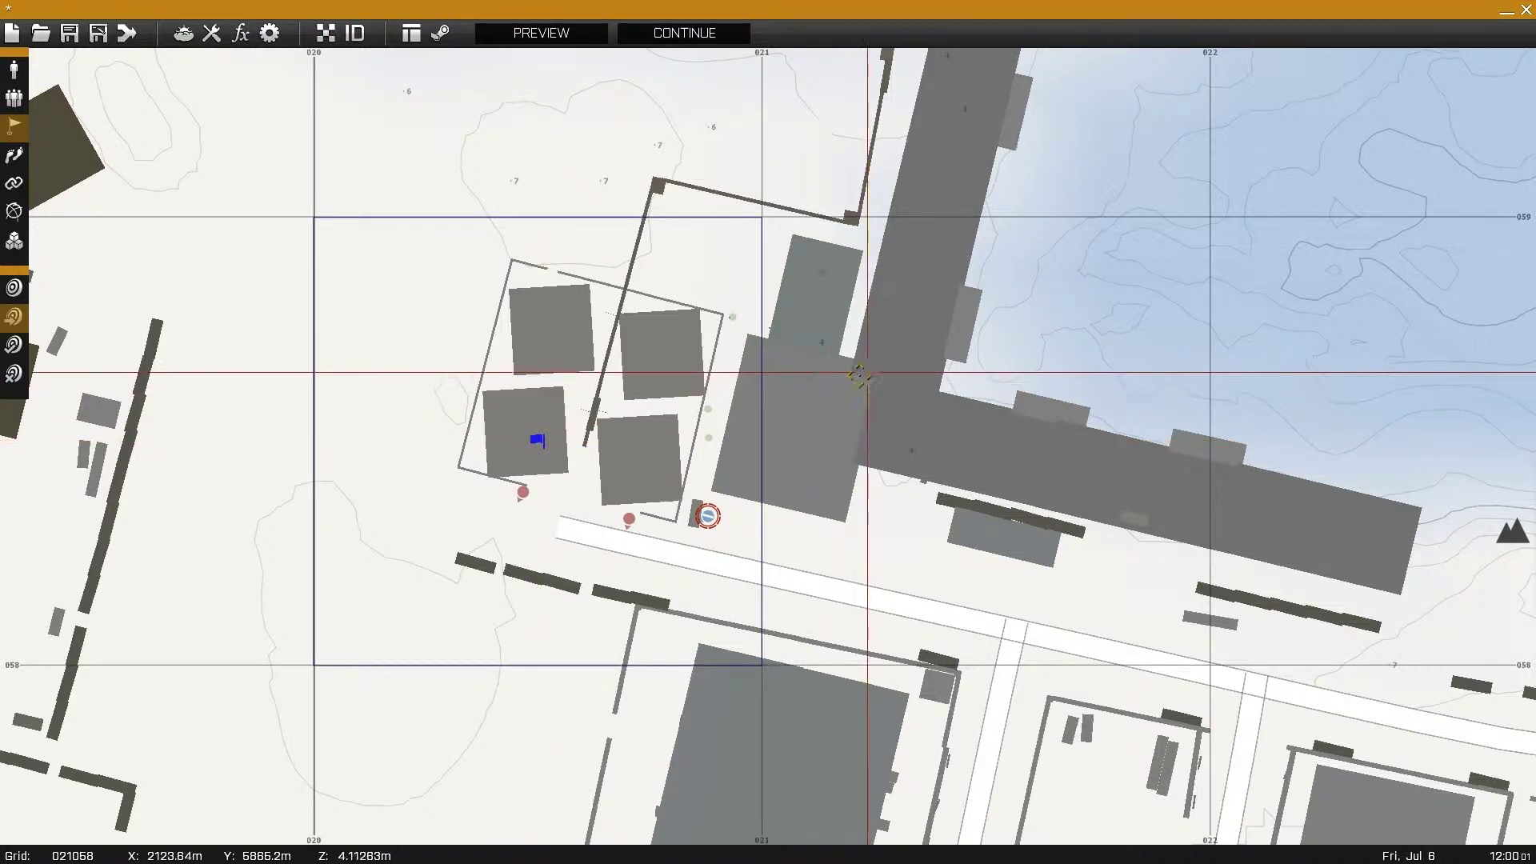
scroll(607, 363, "down", 3)
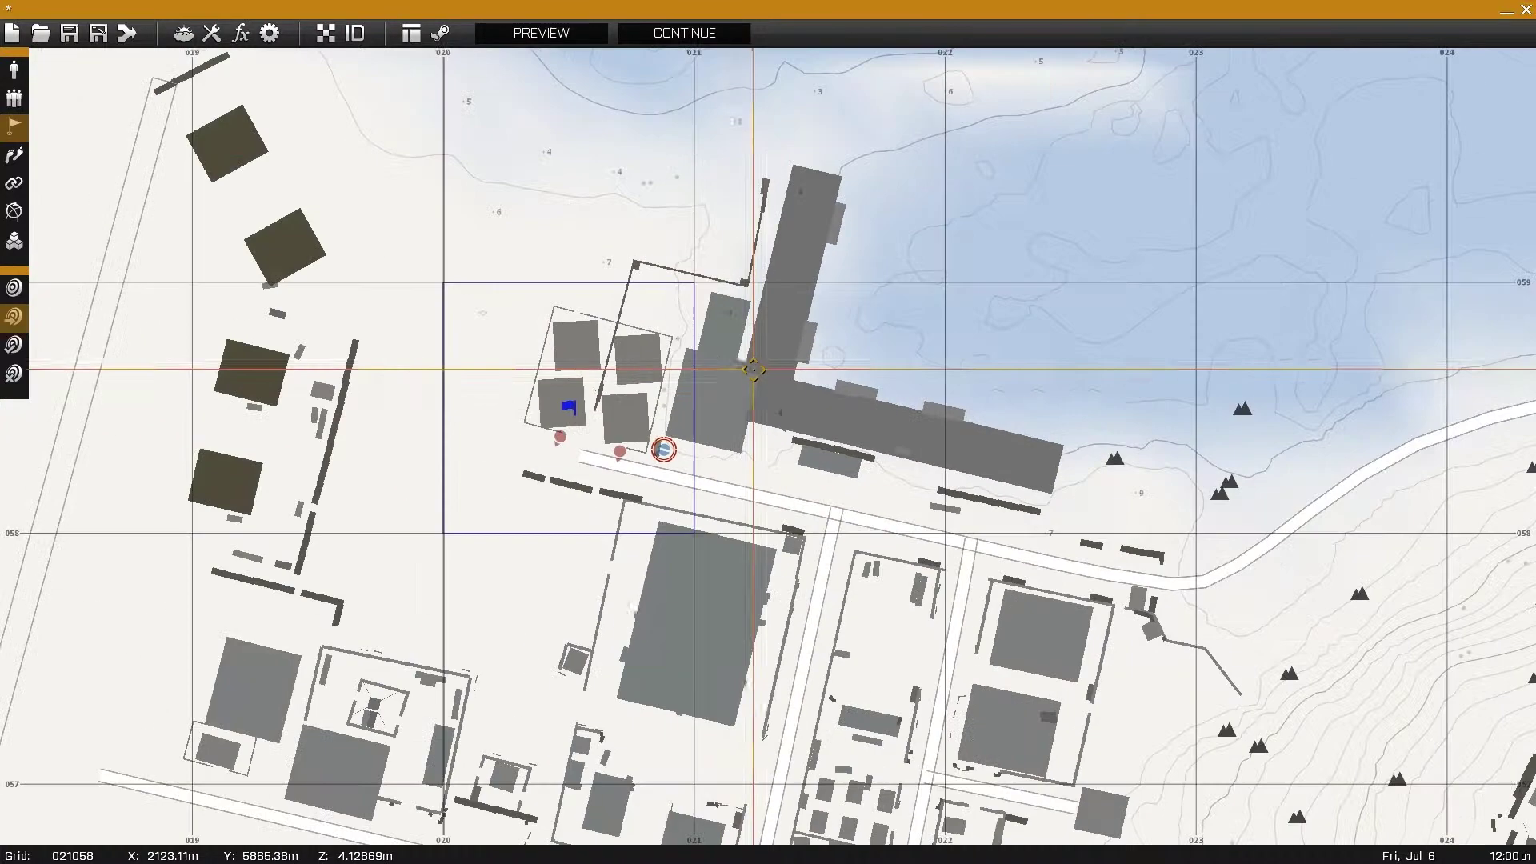
left_click(542, 36)
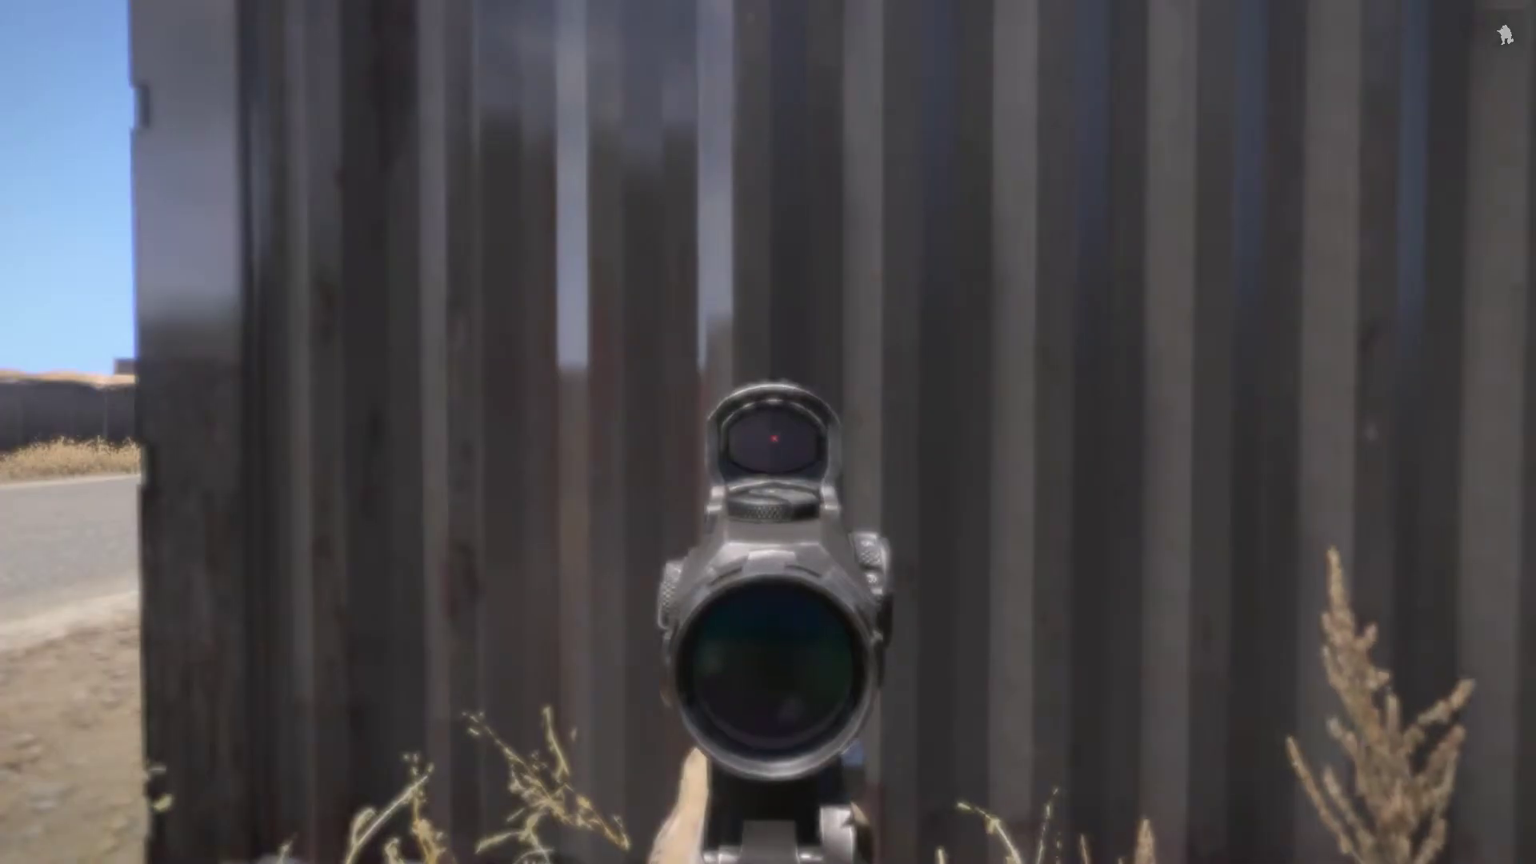
Step: Show the GPS minimap, aim the rifle, walk past the container, and check the full map
right_click(768, 432)
key("ctrl+m")
right_click(769, 432)
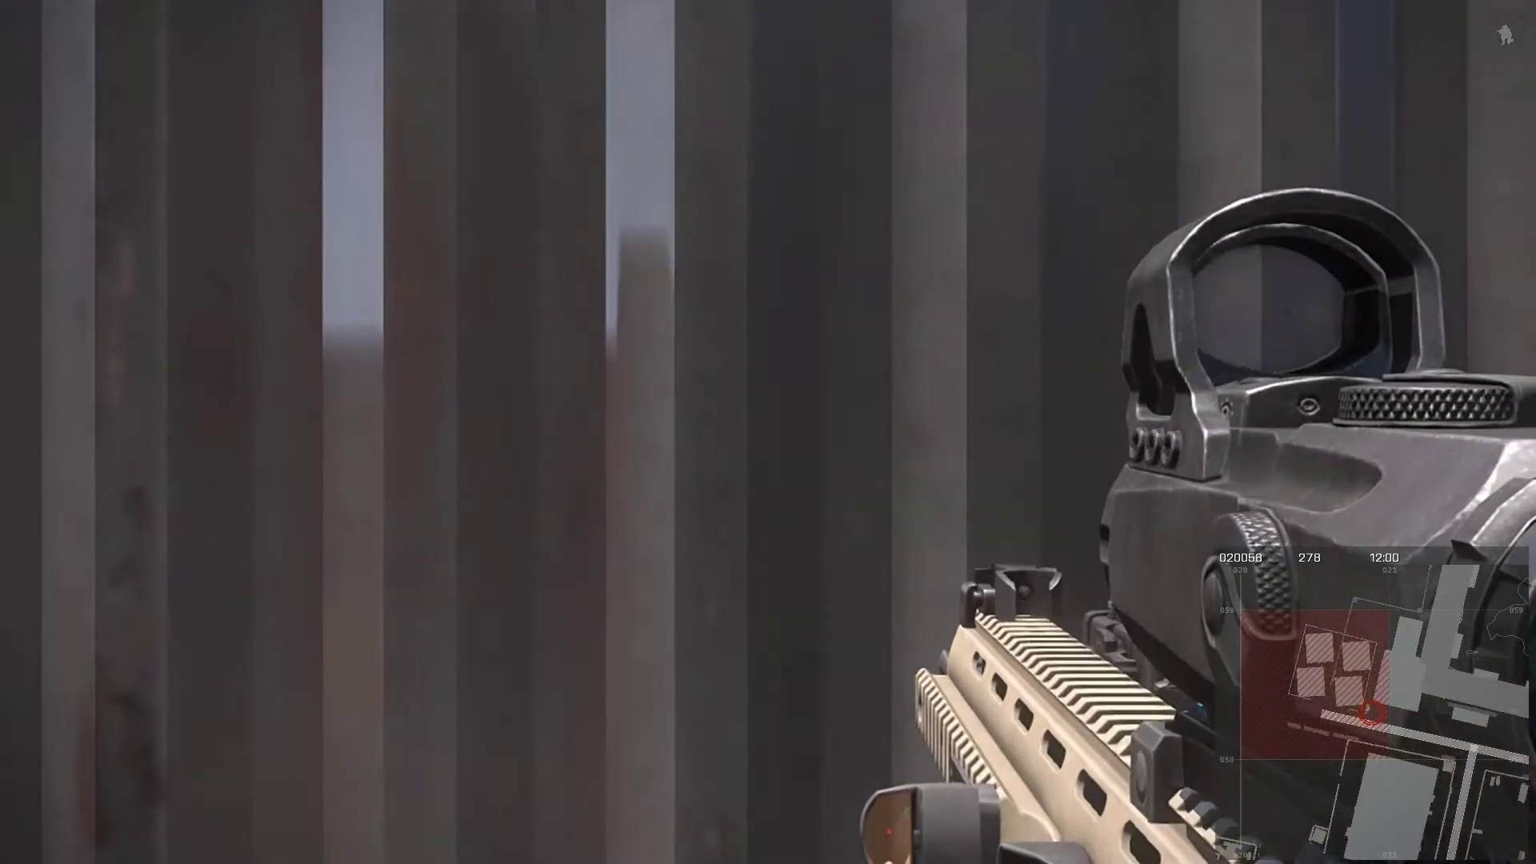
right_click(768, 432)
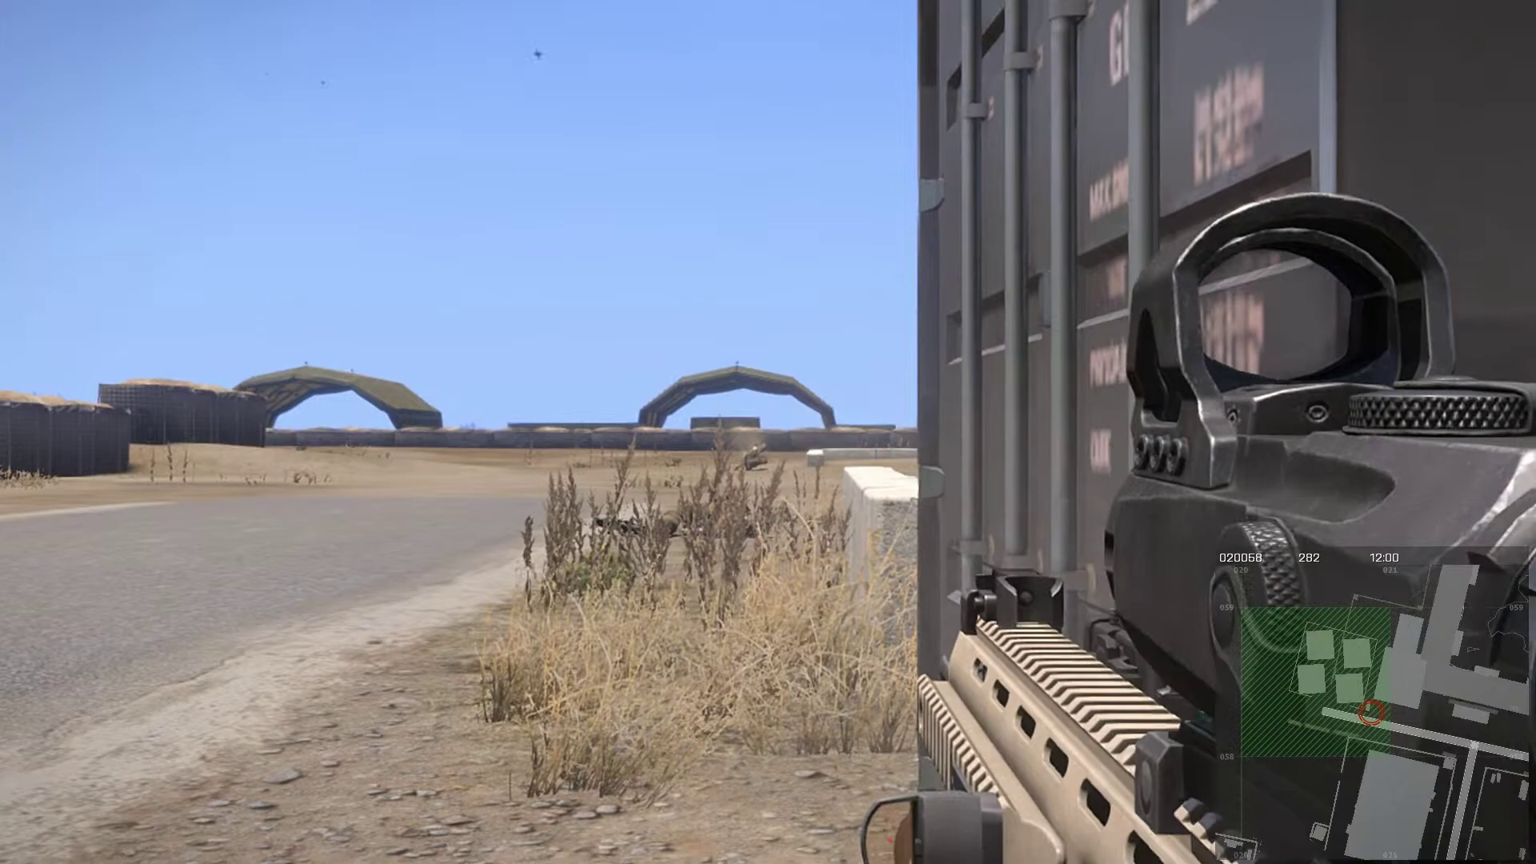
key("w")
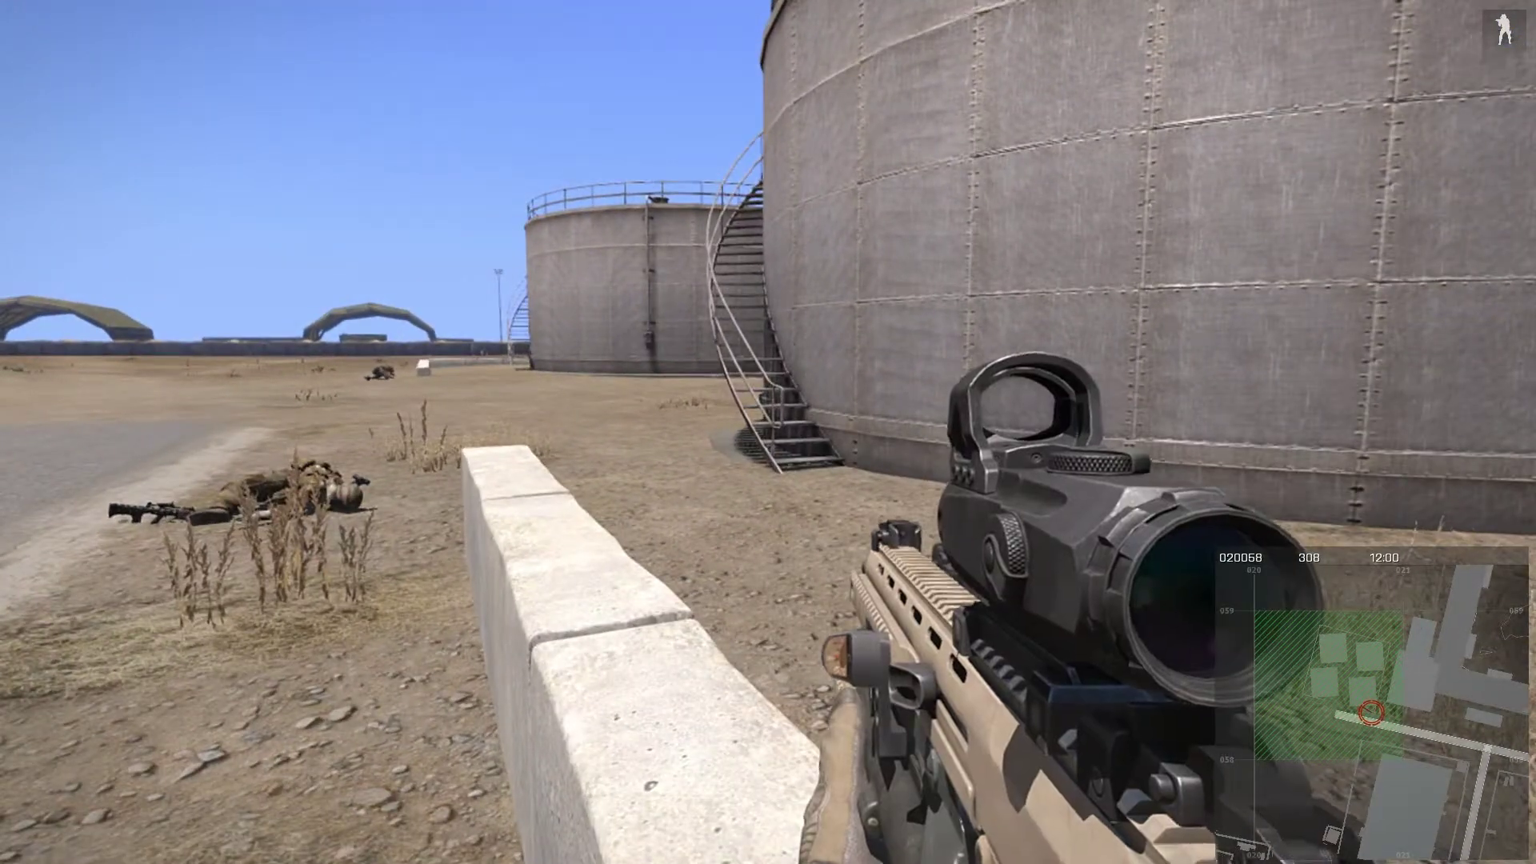
key("m")
scroll(758, 433, "up", 5)
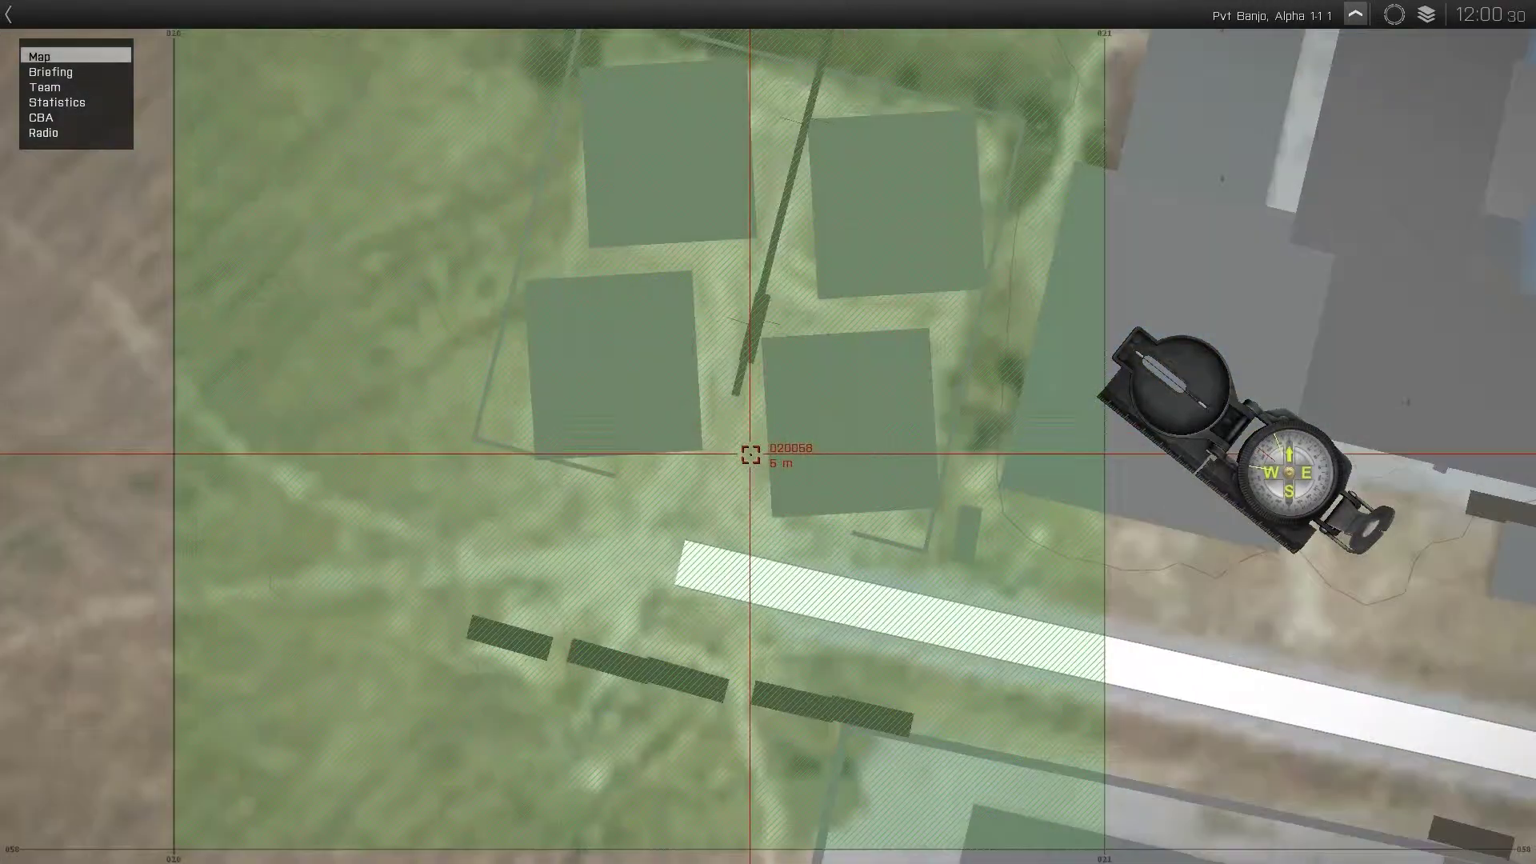
scroll(721, 418, "down", 2)
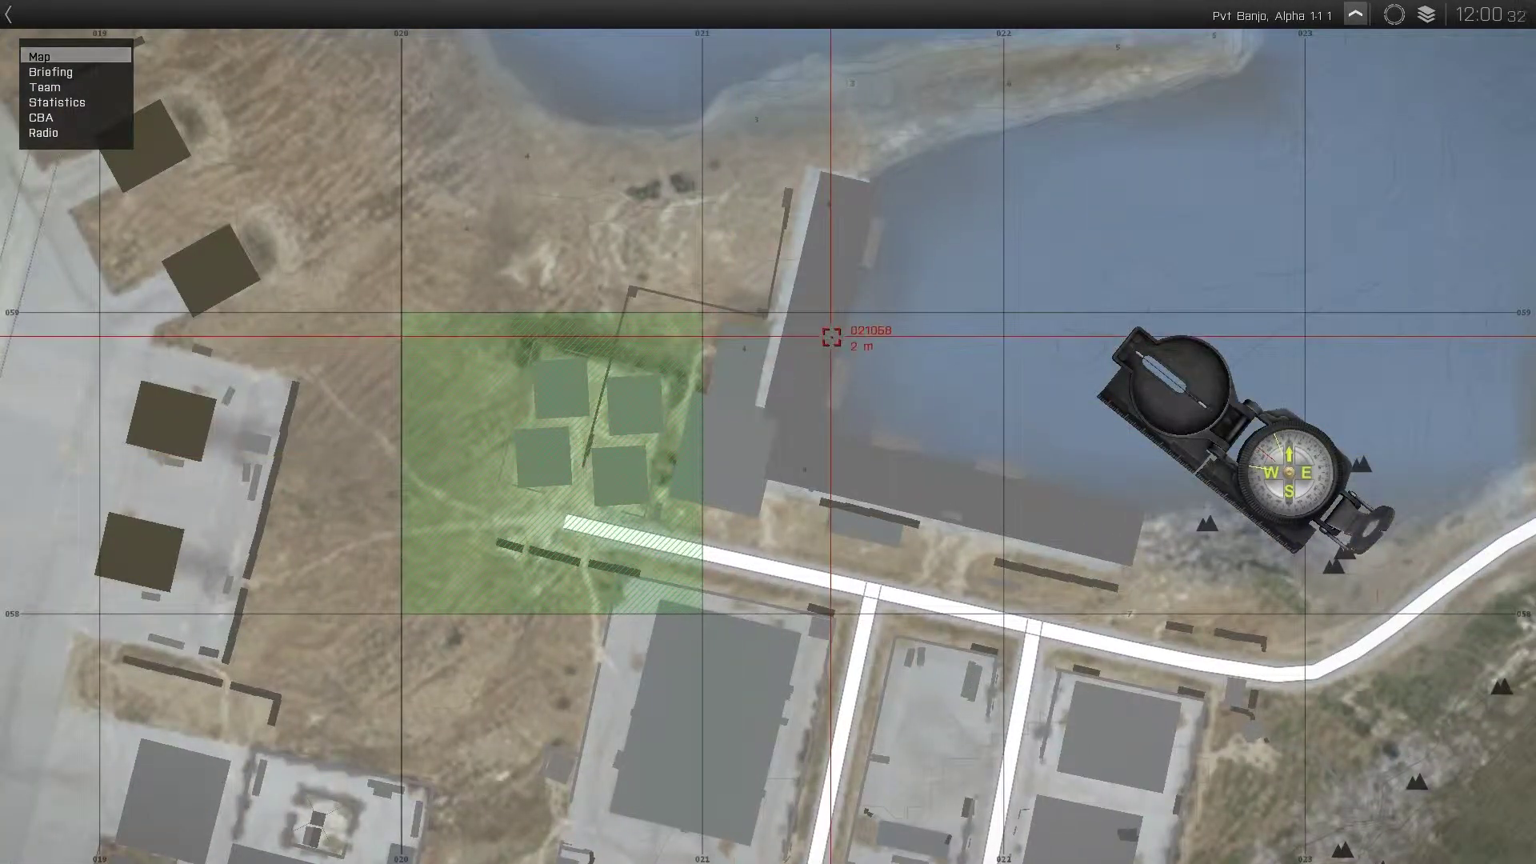